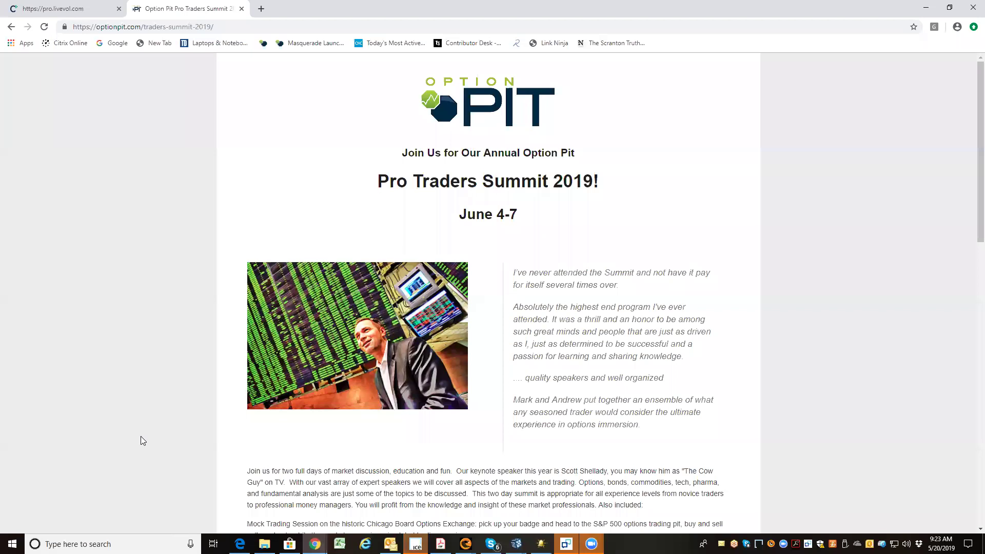
Switch to the pro.livevol.com tab showing the VIX options chain
click(46, 9)
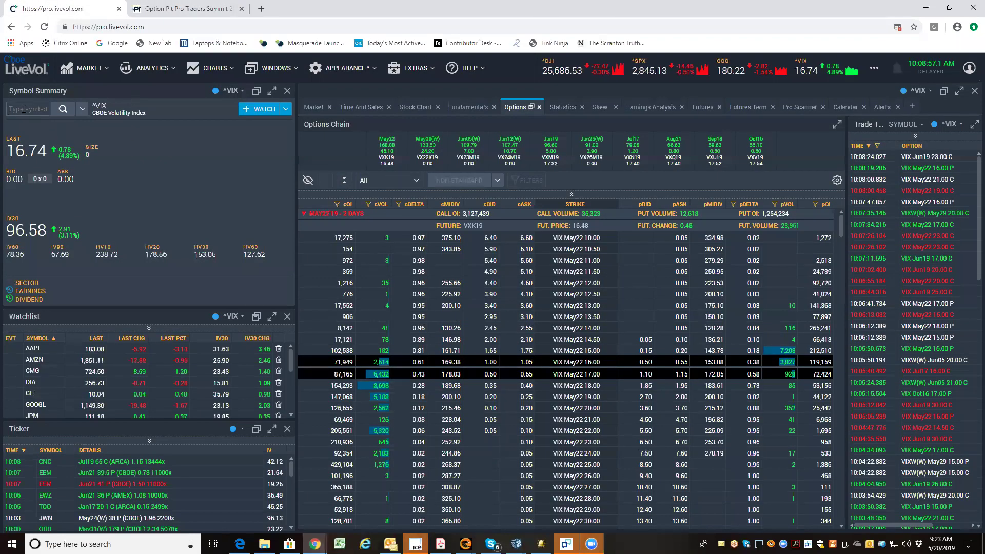
Load AAPL and show its 3-month daily candlestick chart on the Stock Chart tab
click(24, 108)
text(AAPL)
key(Return)
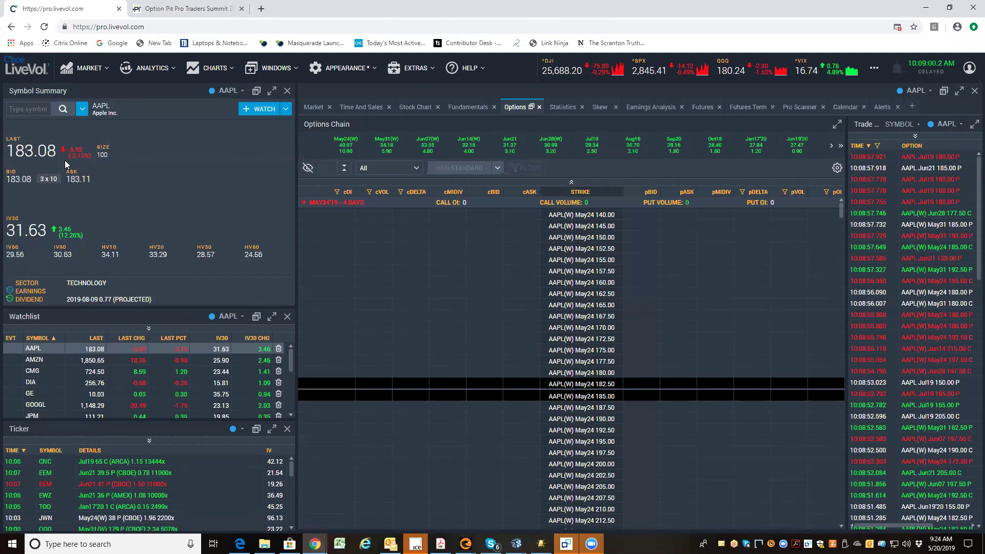
click(415, 107)
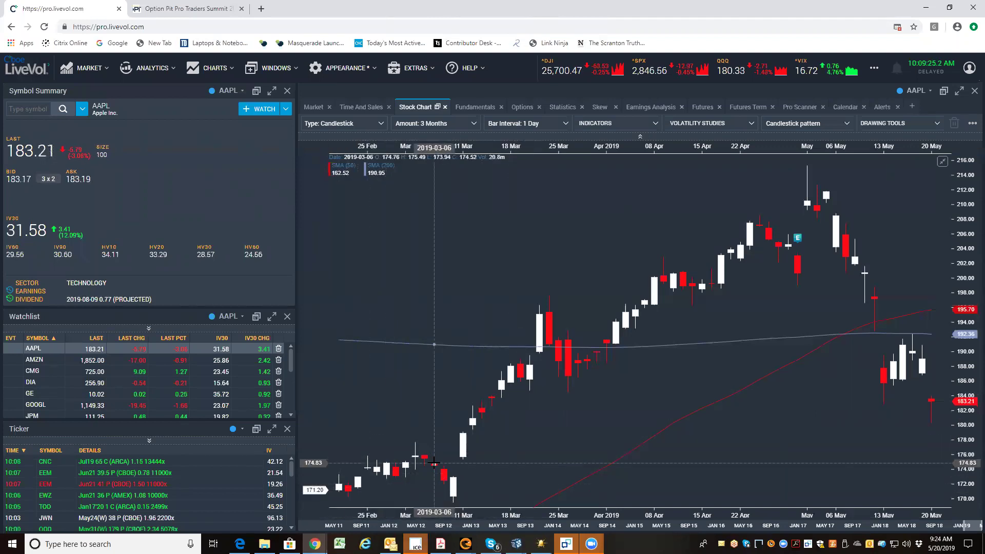
Chart NDX, then SPX, then CAT in turn as daily candlesticks
click(29, 112)
text(ndx)
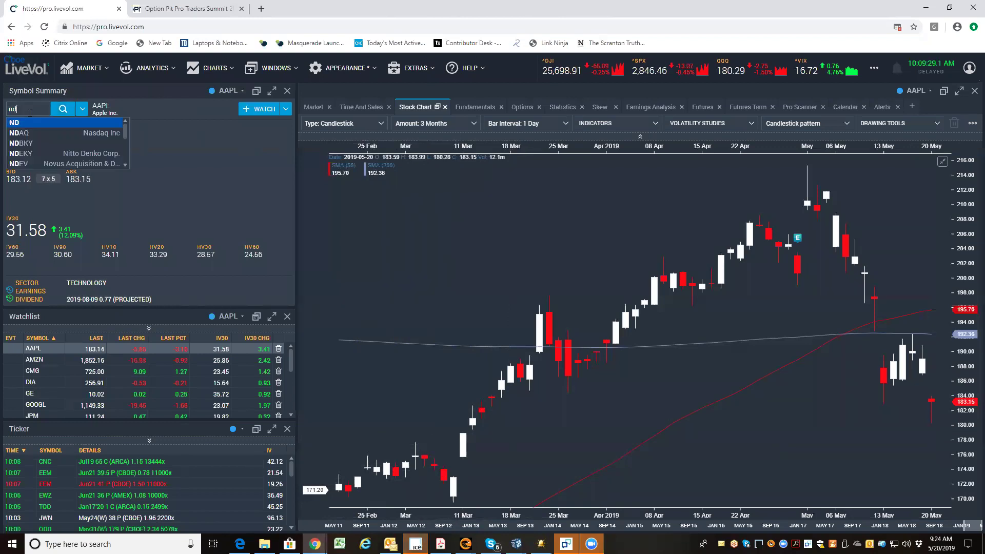
key(Return)
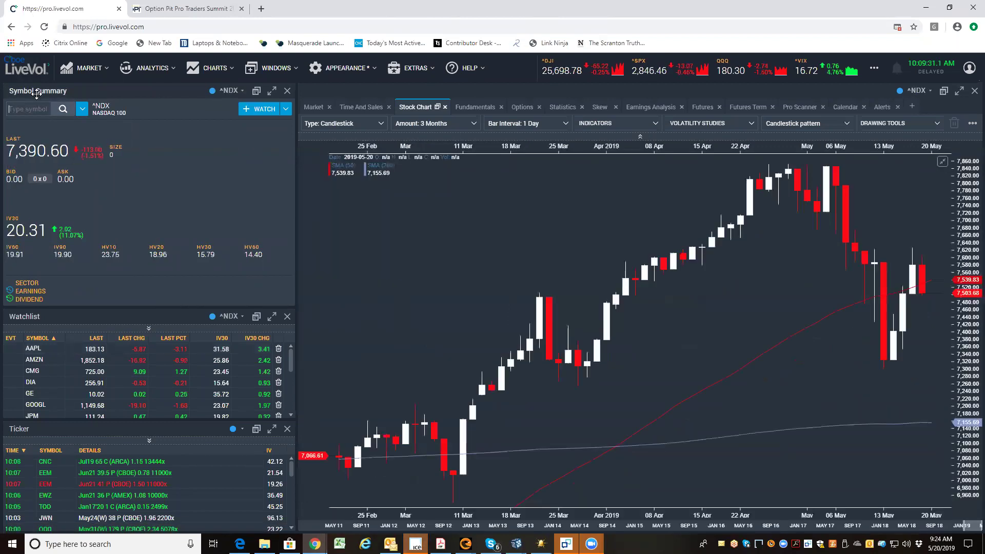
click(32, 109)
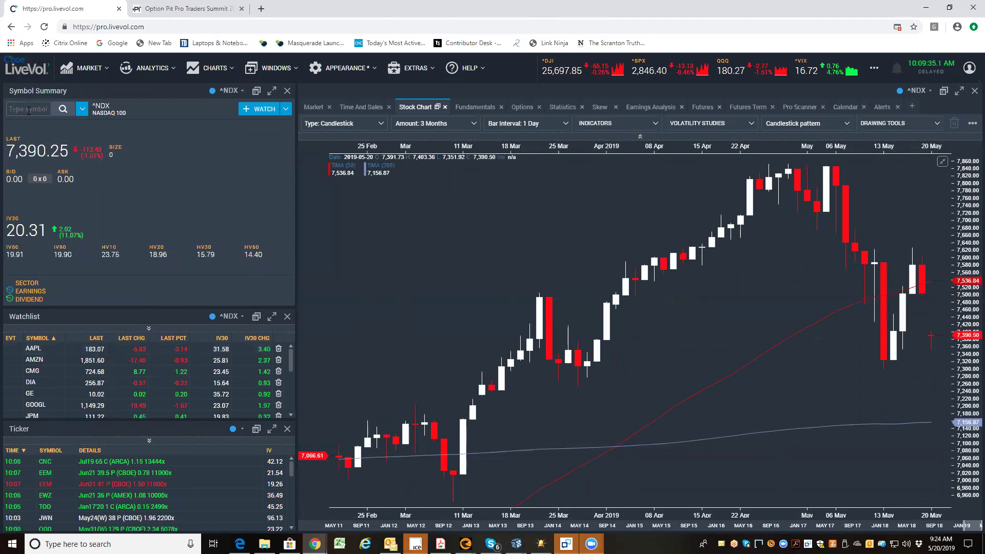
text(spx)
key(Return)
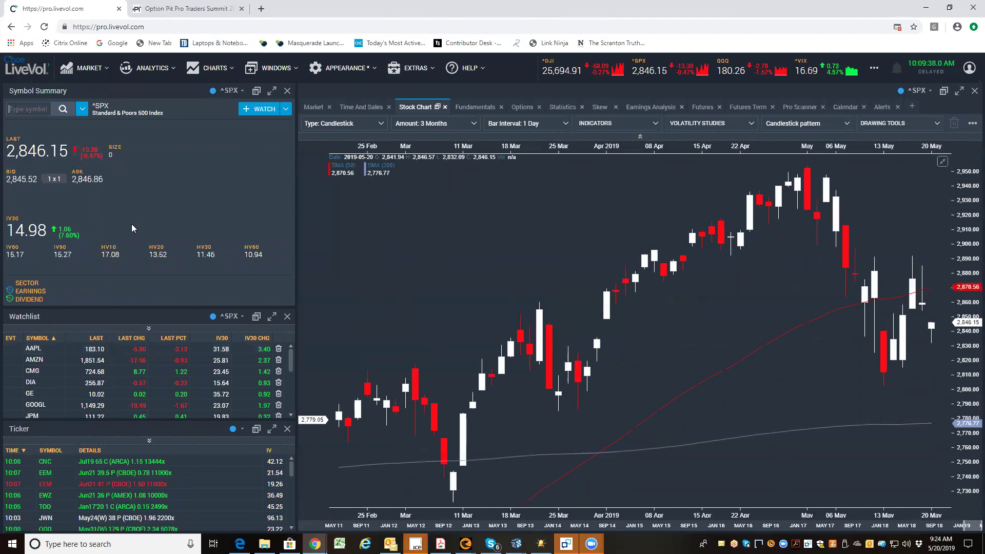
scroll(206, 382, down, 5)
scroll(208, 382, up, 5)
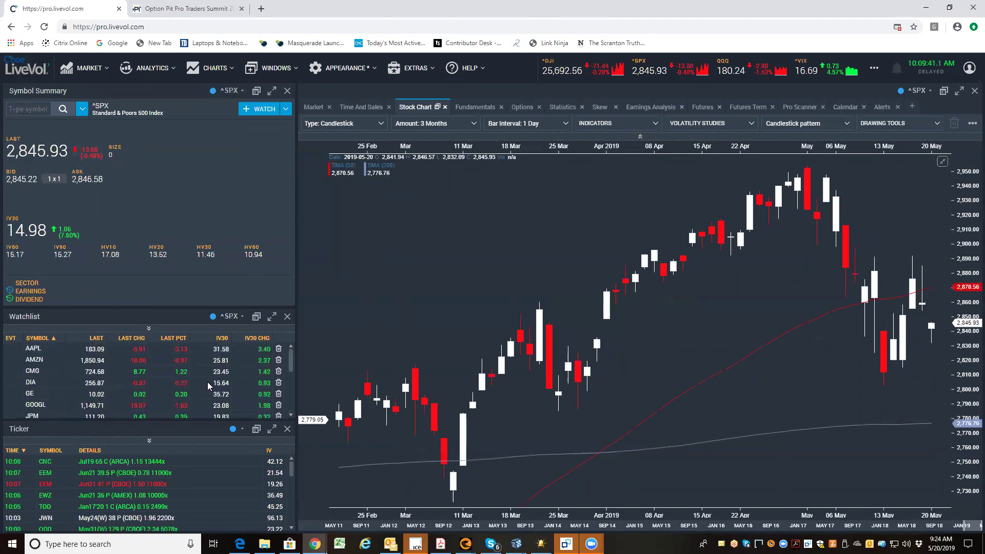
scroll(207, 382, up, 3)
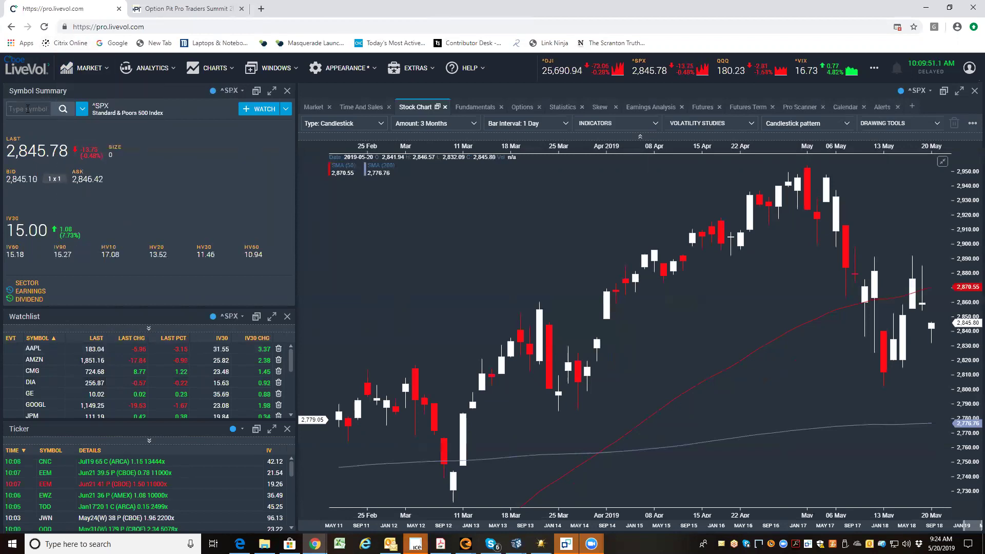
text(cat)
key(Return)
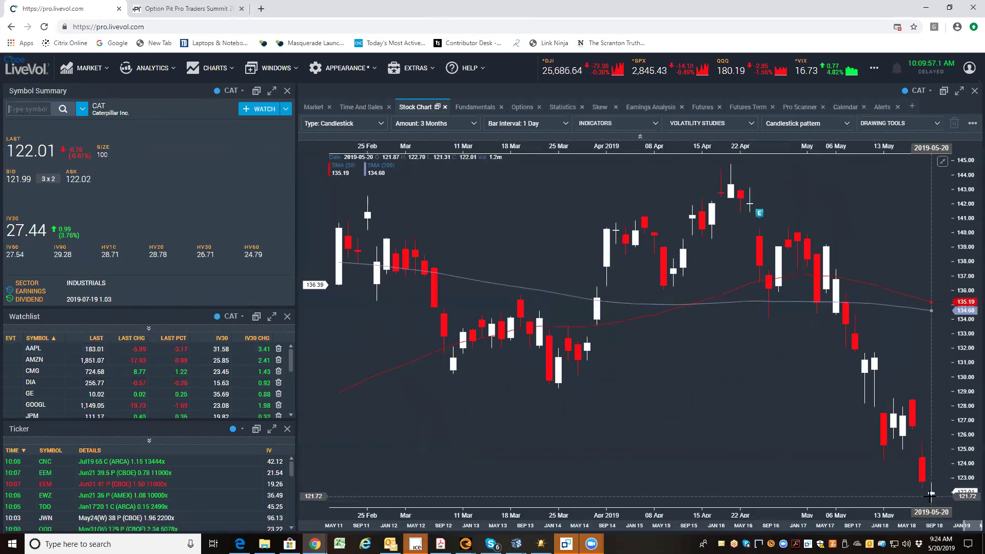
Chart Deere & Company (DE)
click(11, 109)
text(de)
key(Return)
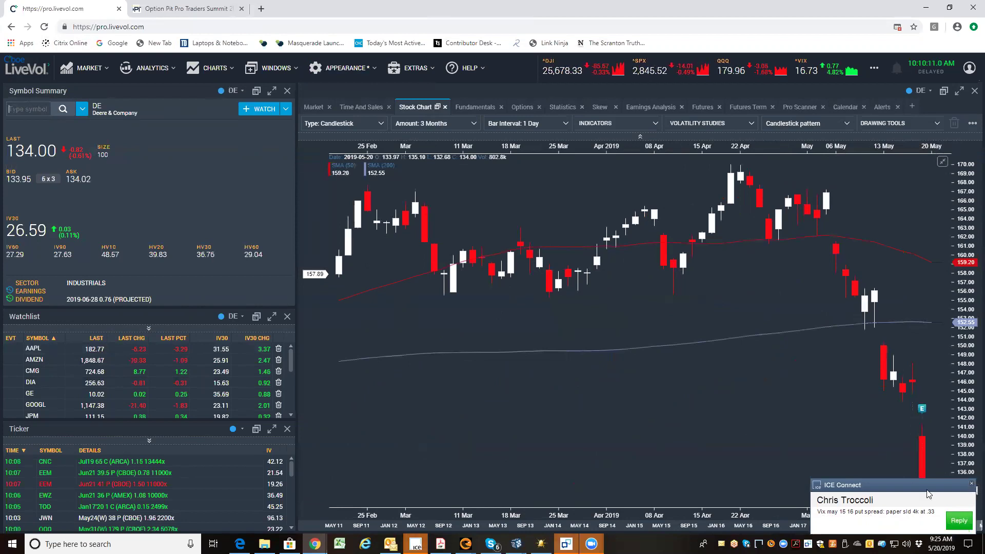
Dismiss the ICE Connect chat popup and chart the DIA Dow Jones ETF
click(973, 485)
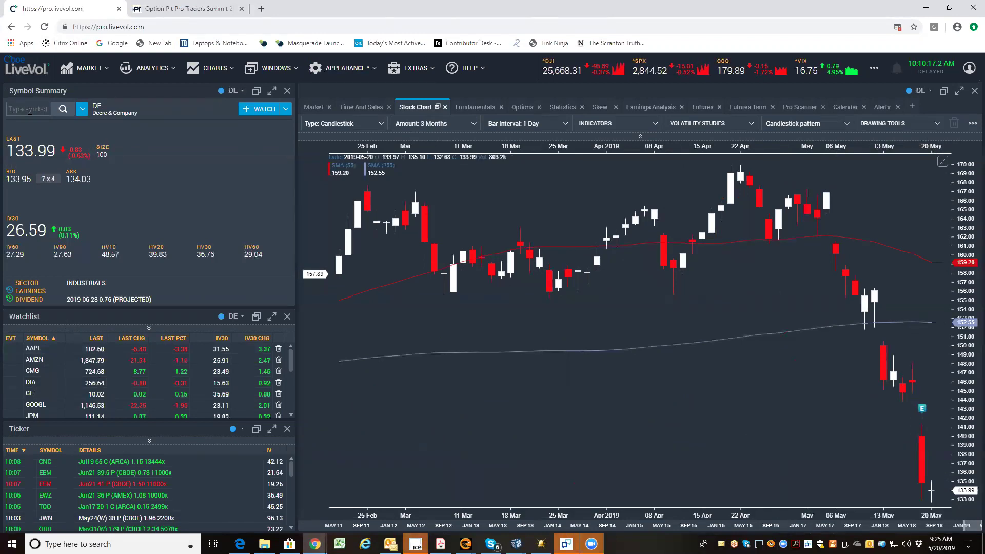
text(dia)
key(Return)
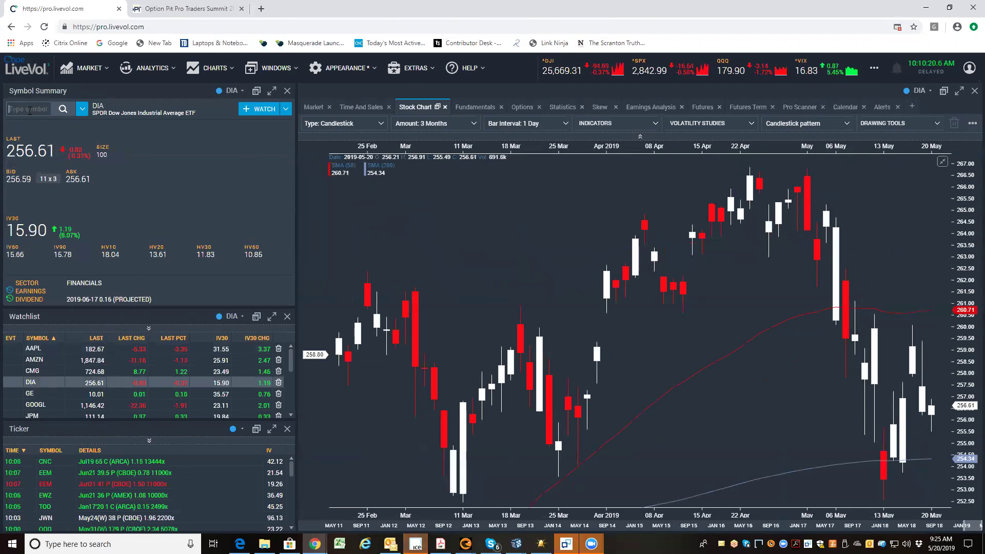
Chart the S&P 500 (SPX), then the Russell 2000 (RUT)
text(sp)
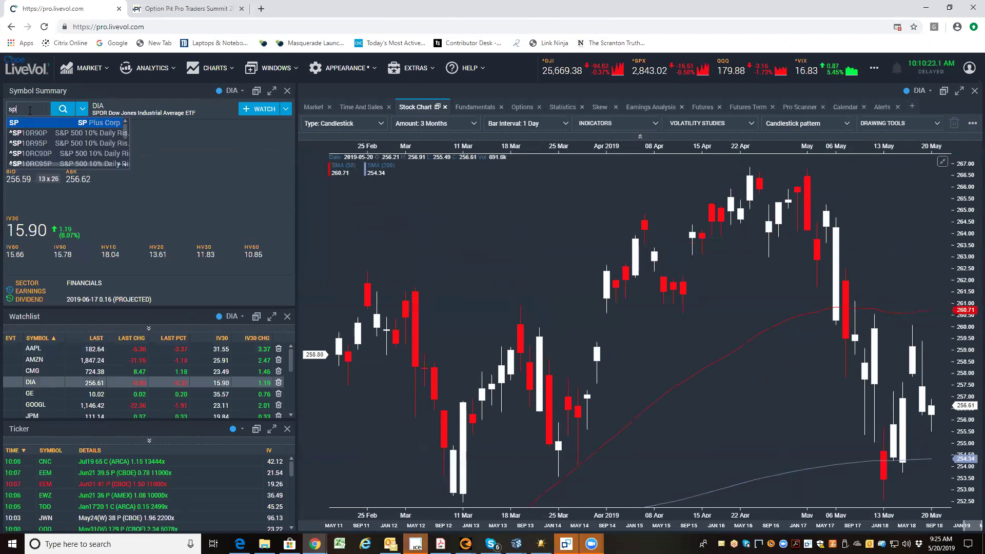
text(x)
key(Return)
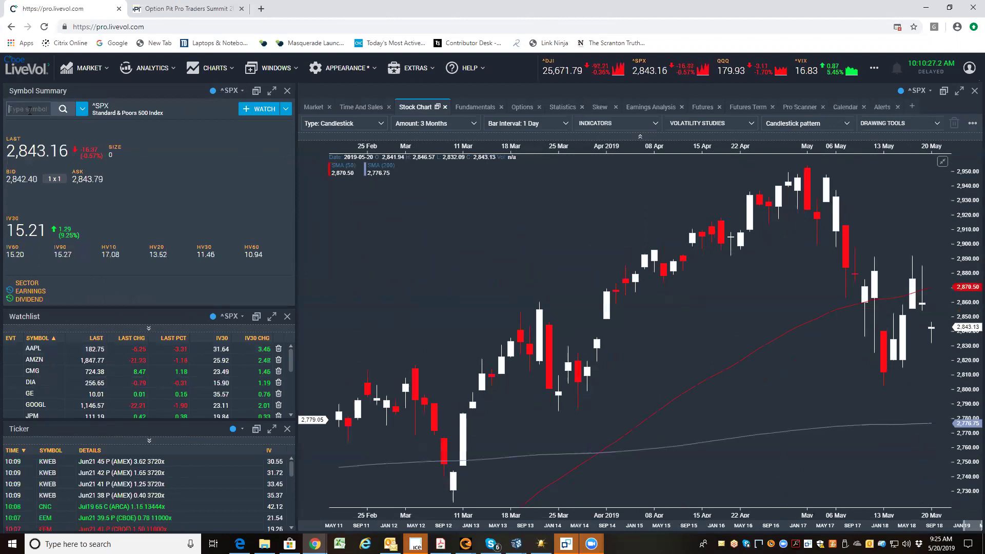
text(rut)
key(Return)
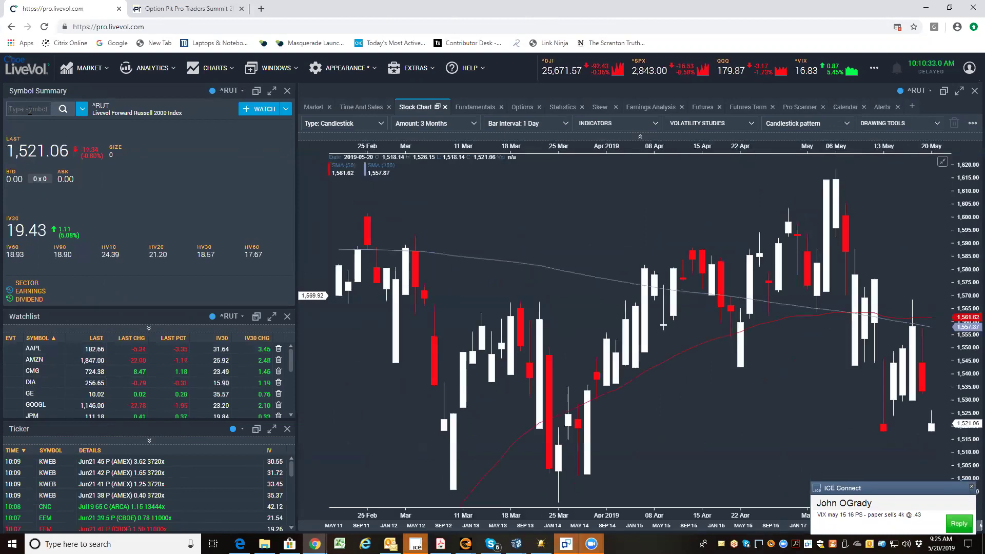
Load the Nasdaq 100 (NDX) chart and scroll through the watchlist
click(29, 110)
text(spx)
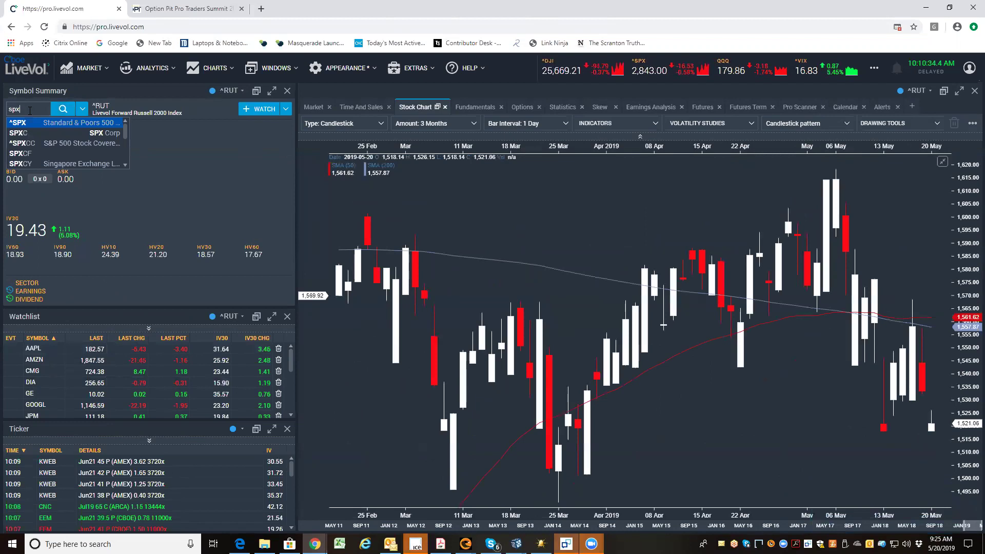
key(Return)
text(ndx)
key(Return)
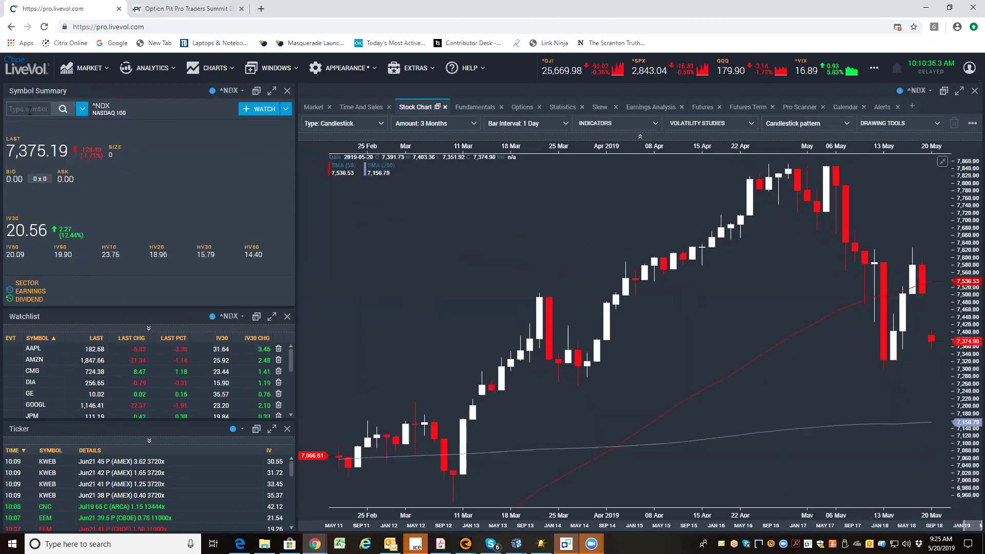
scroll(255, 381, down, 5)
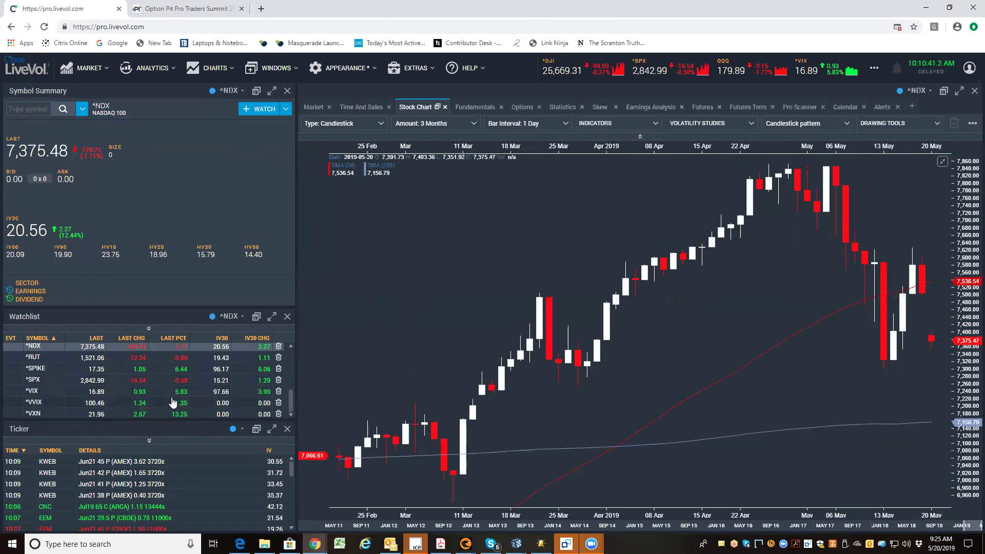
scroll(155, 377, up, 3)
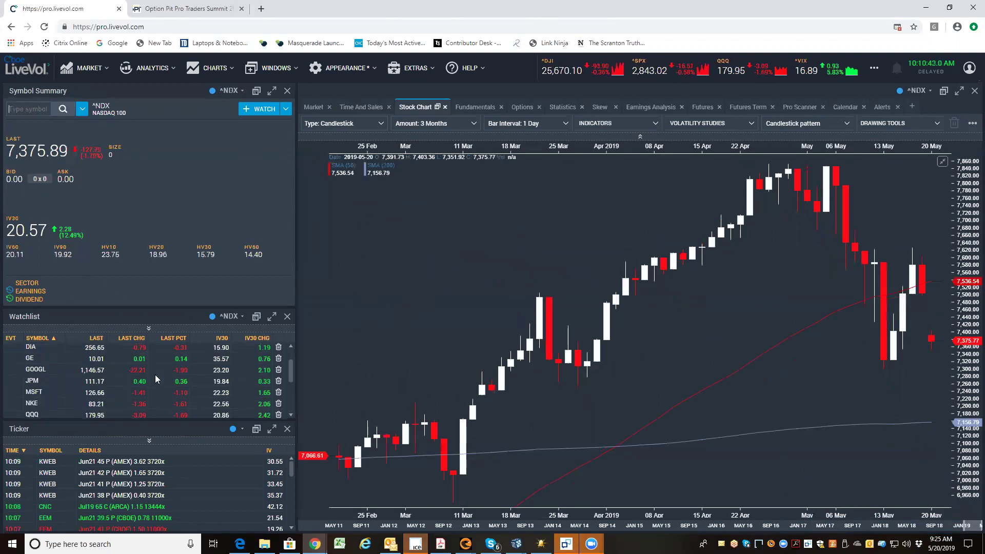
scroll(155, 374, up, 1)
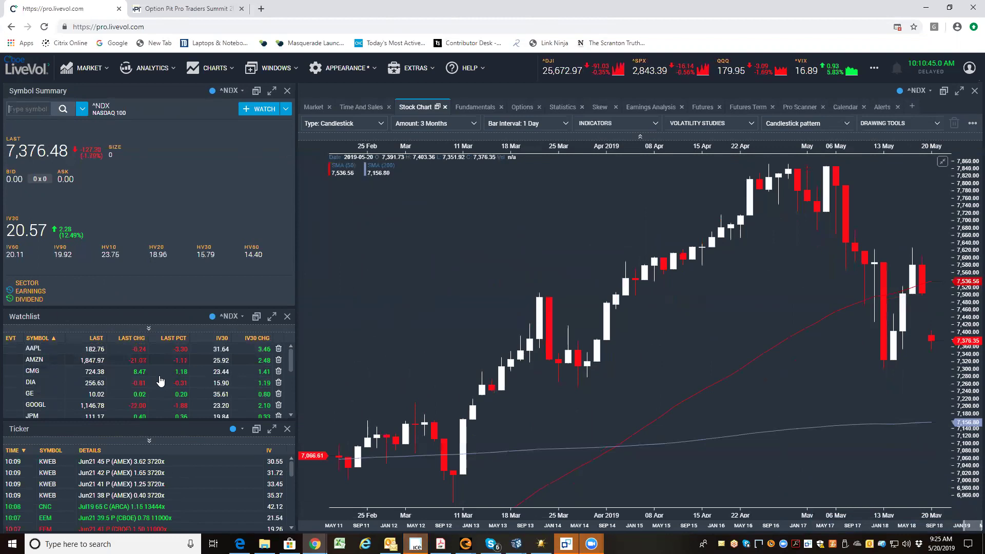
scroll(161, 380, down, 3)
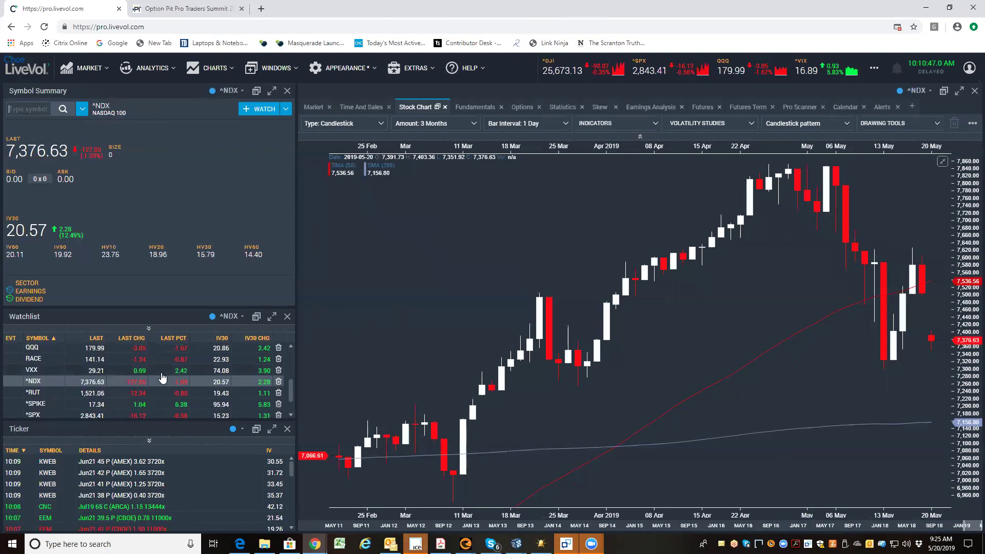
Chart VVIX, then switch to the VIX index
click(36, 109)
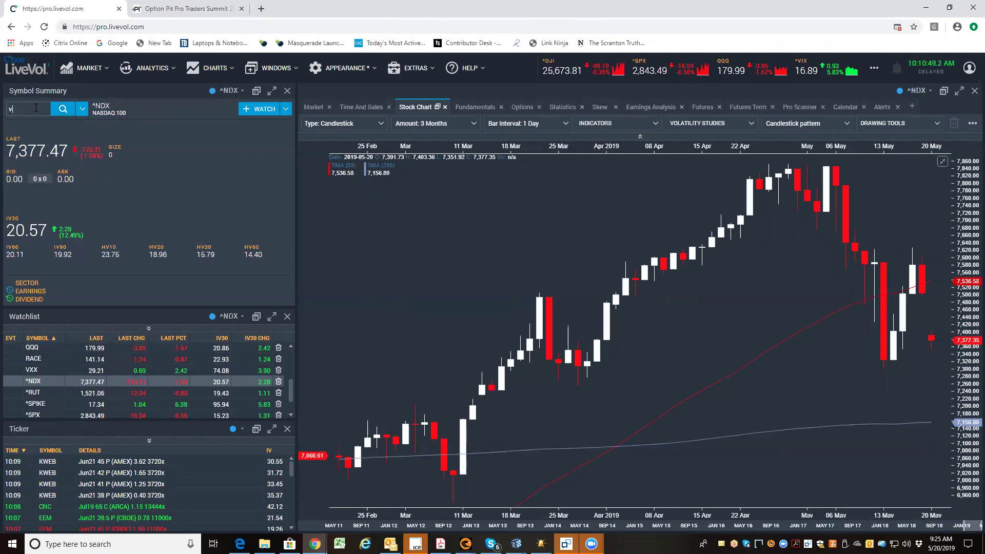
text(vvix)
key(Return)
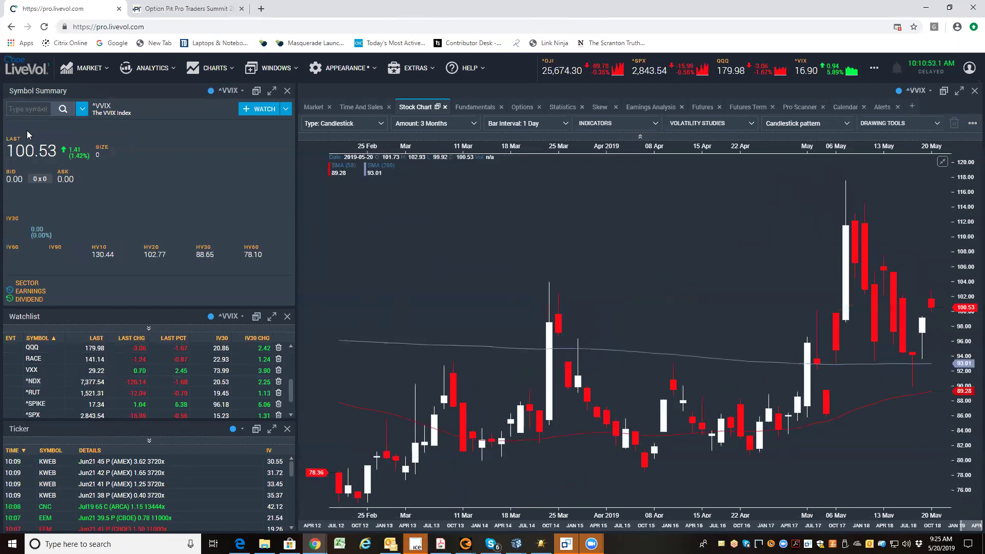
text(VIX)
key(Return)
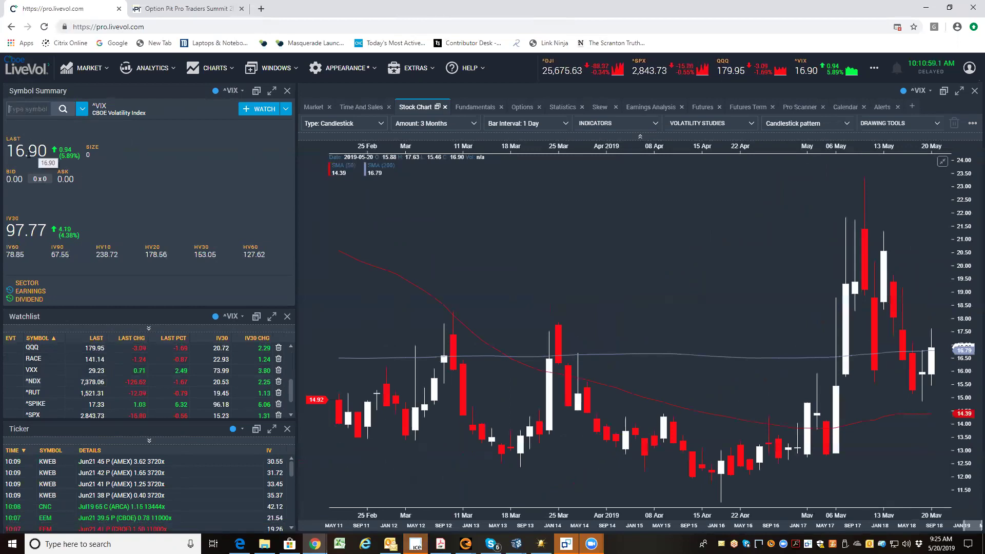
Chart the VXX ETN, then return to the VIX chart
click(32, 110)
text(VXX)
key(Return)
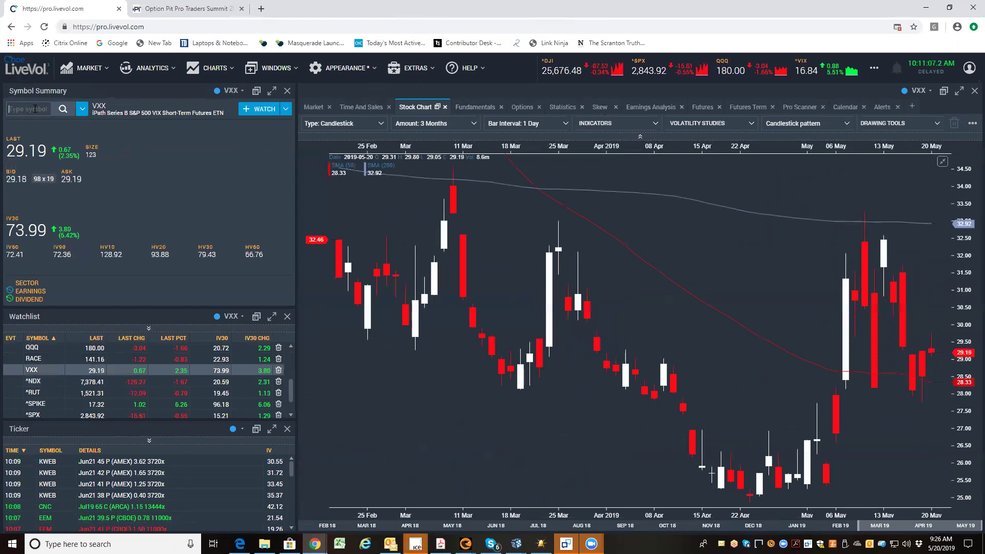
click(34, 109)
text(VIX)
key(Return)
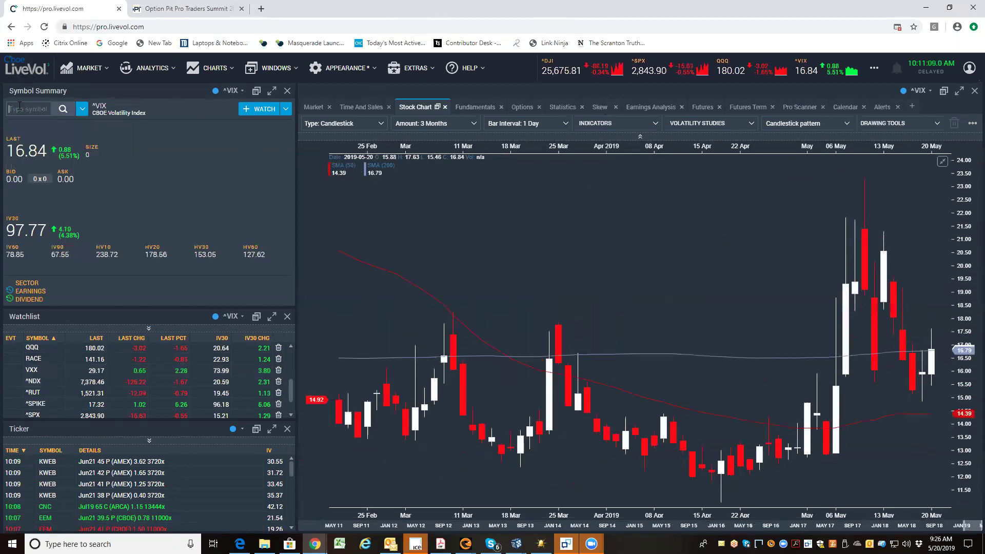
Show the VIX futures term structure, rising from 16.79 spot to 17.83 by Jan'20
click(749, 109)
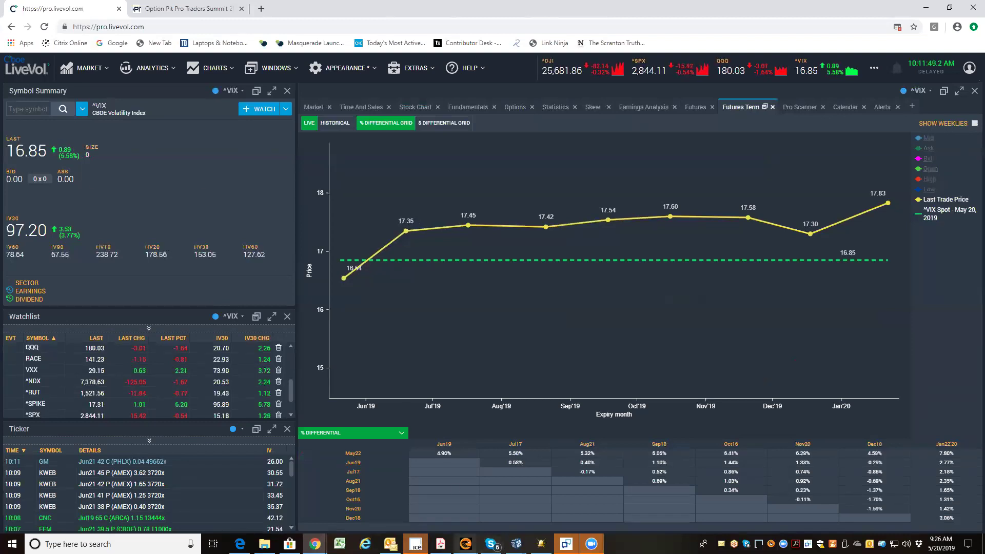
mouse_move(465, 544)
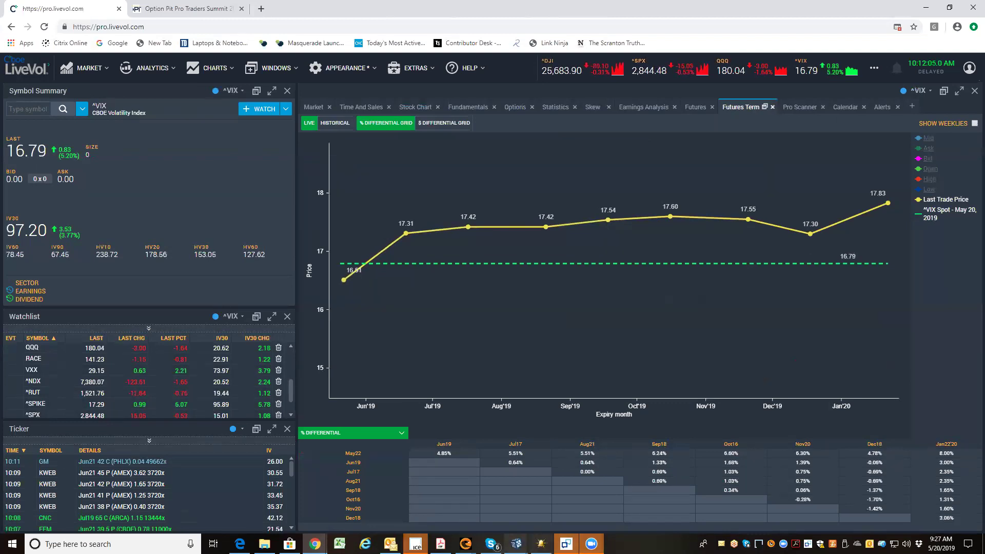
mouse_move(517, 545)
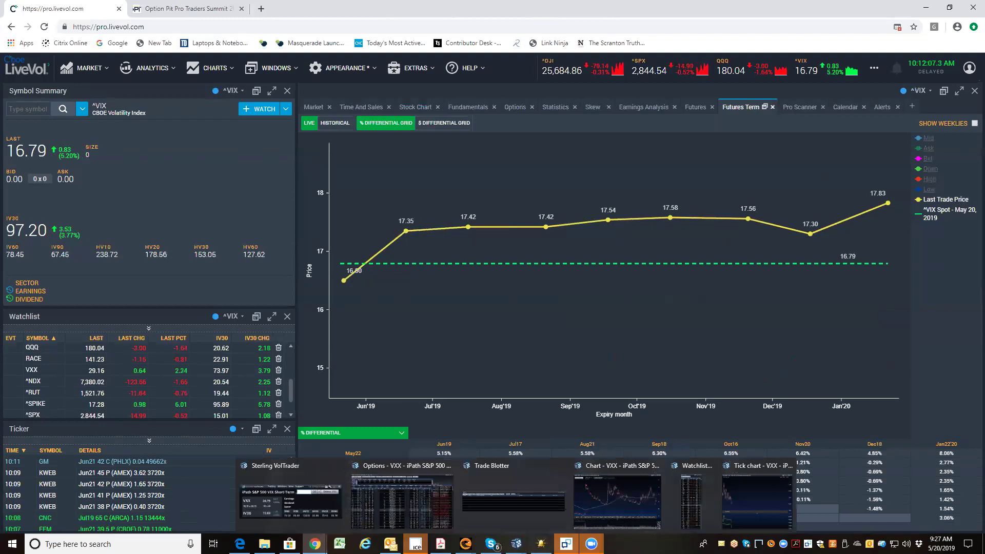
mouse_move(592, 544)
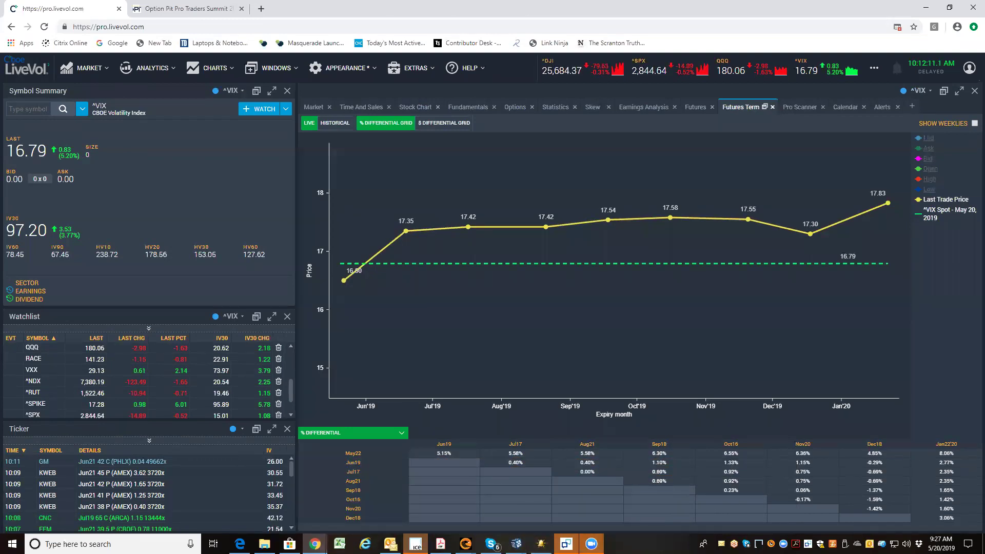
Return to the Pro Traders Summit 2019 page and highlight its June 4-7 dates
click(128, 5)
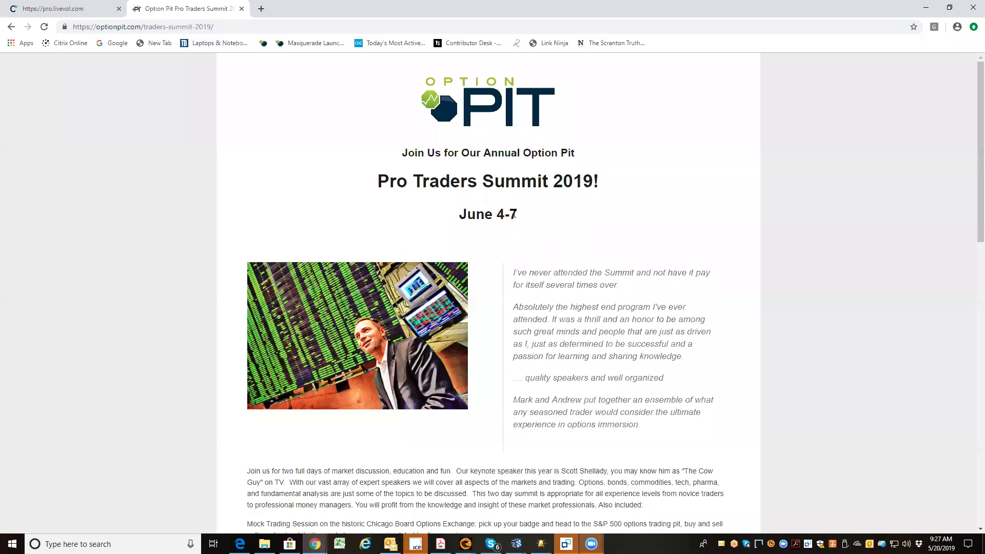
drag(520, 214, 452, 213)
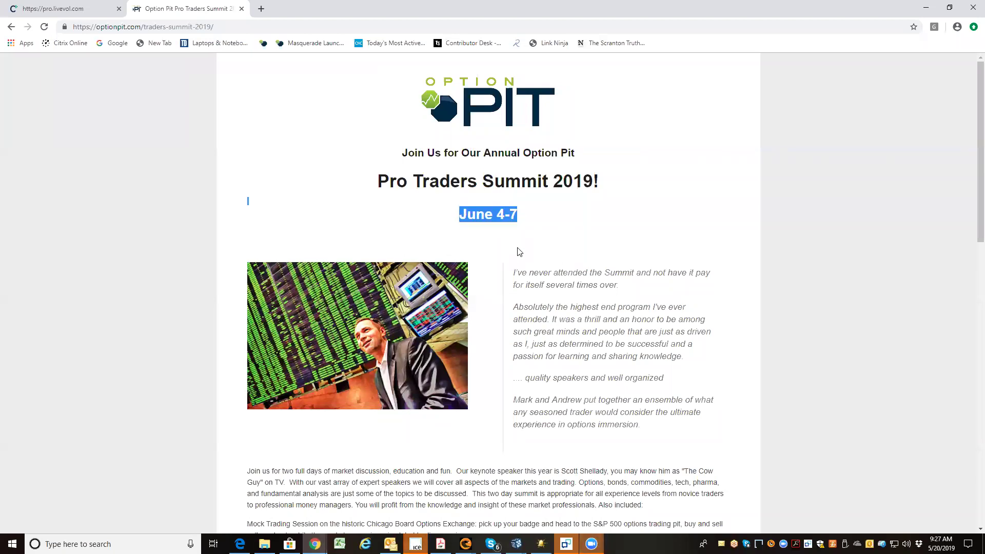